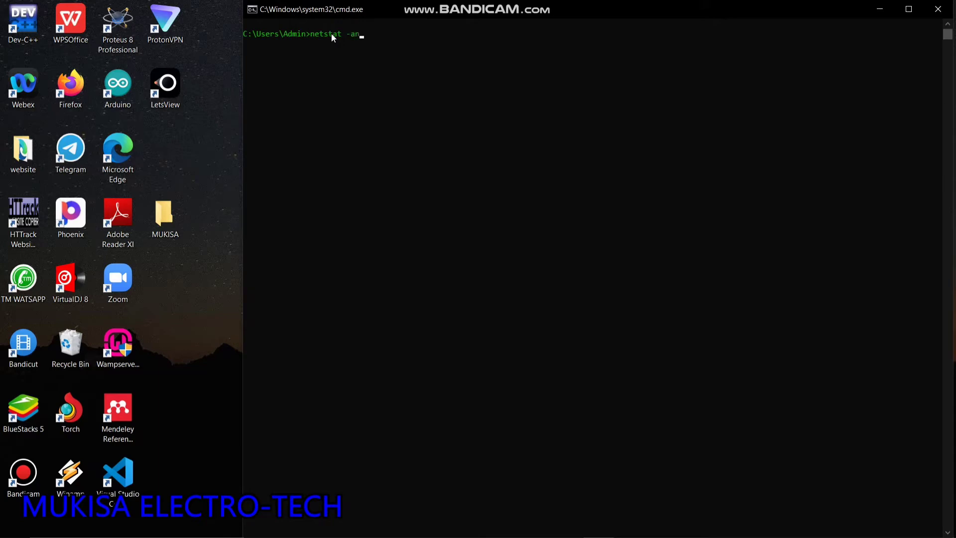
Step: Run netstat -an to list all active connections and listening TCP and UDP ports
key(Return)
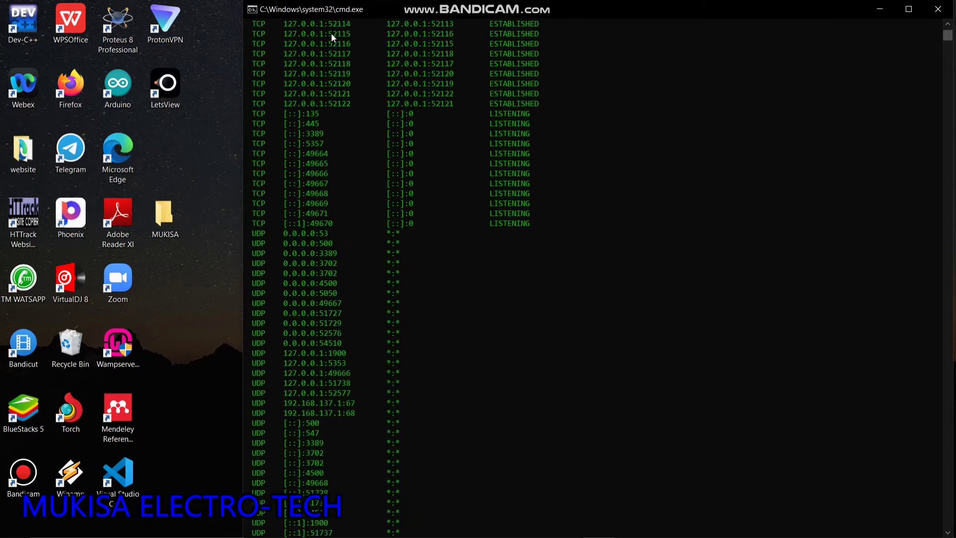
scroll(331, 34, up, 5)
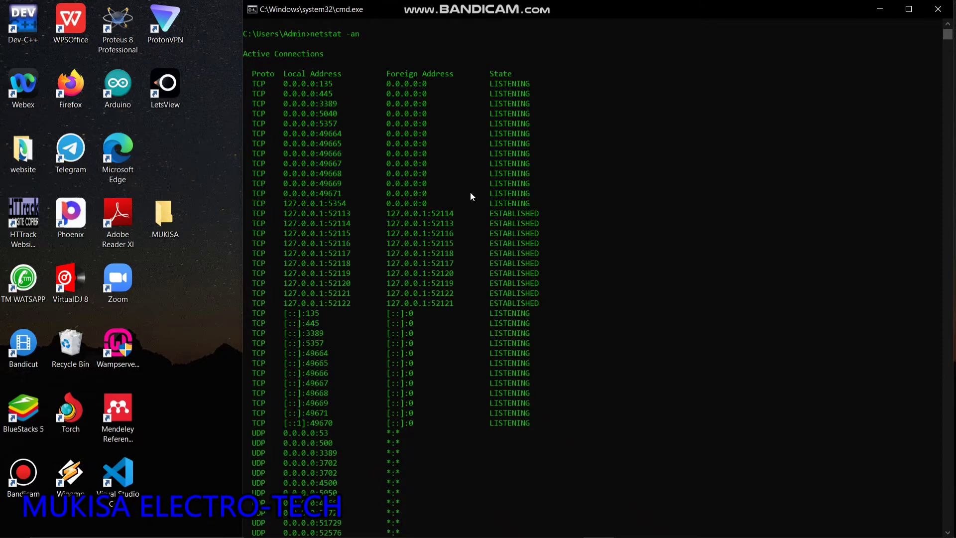
scroll(474, 226, down, 6)
scroll(474, 226, down, 6)
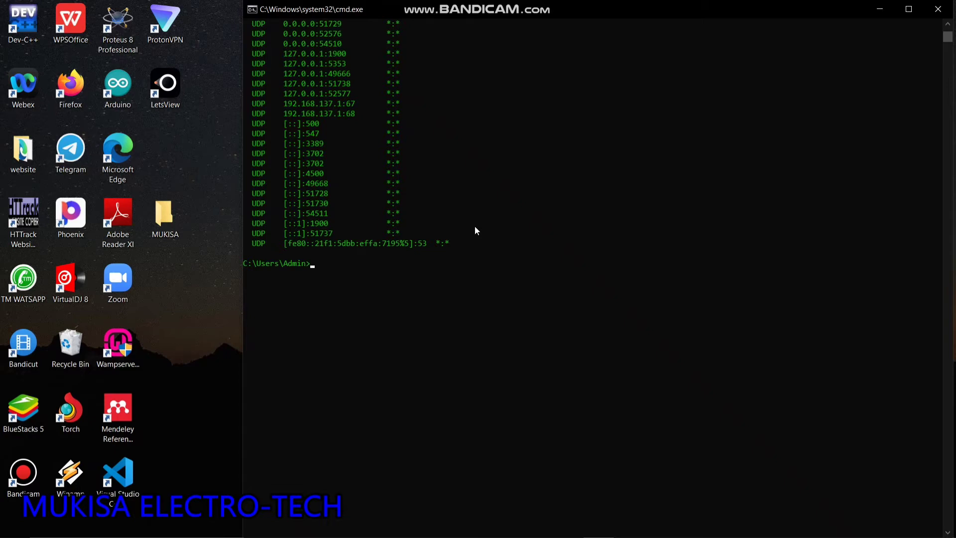
text(ip)
text(con)
text(fi)
text(g)
Step: Run ipconfig to display every network adapter's configuration
key(Return)
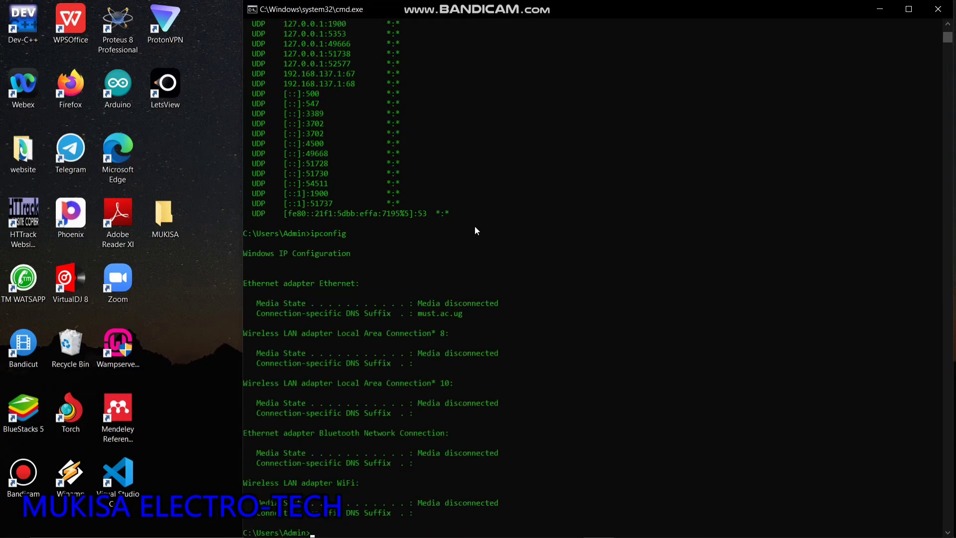
scroll(474, 226, down, 4)
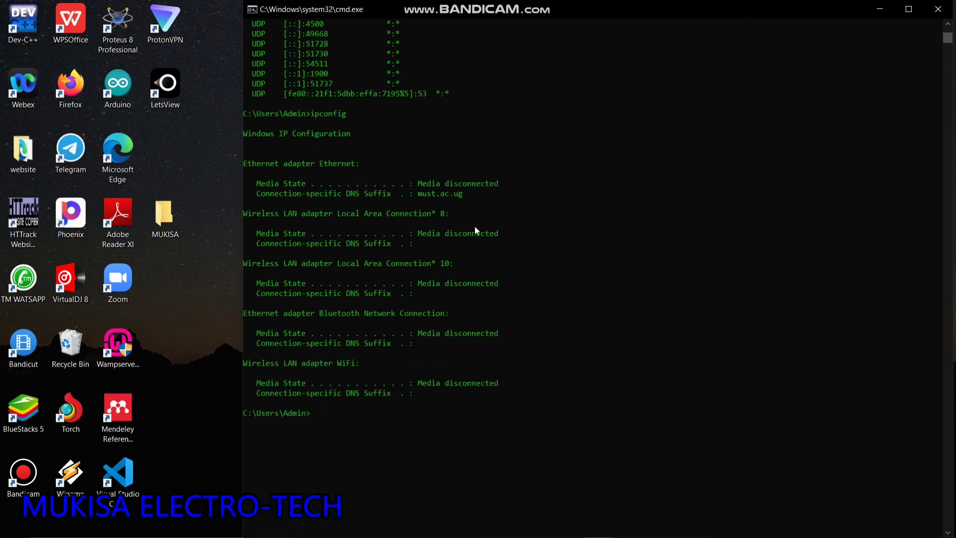